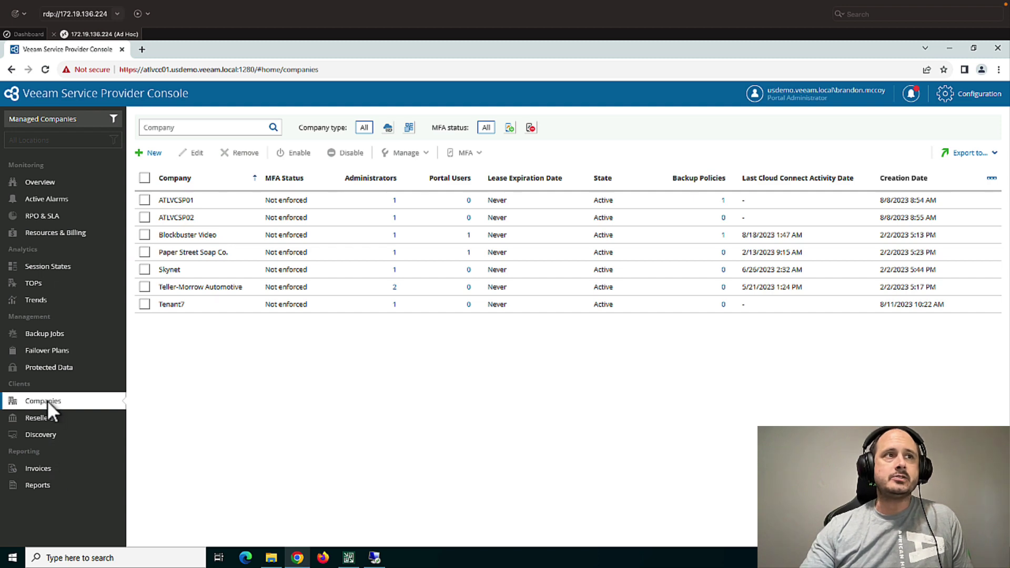
Start a new company and enter the company name quick&nerdy
click(154, 153)
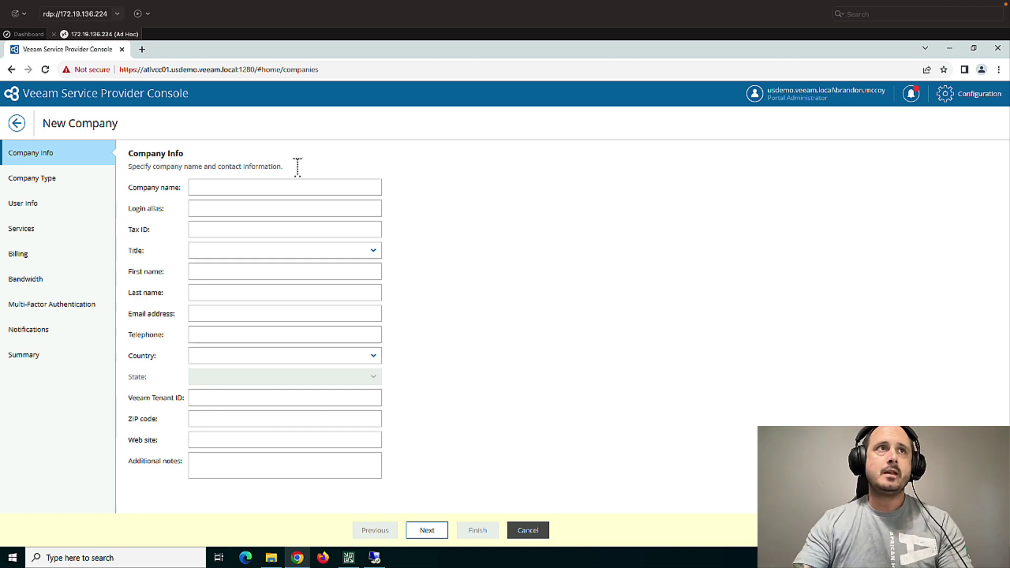
click(326, 189)
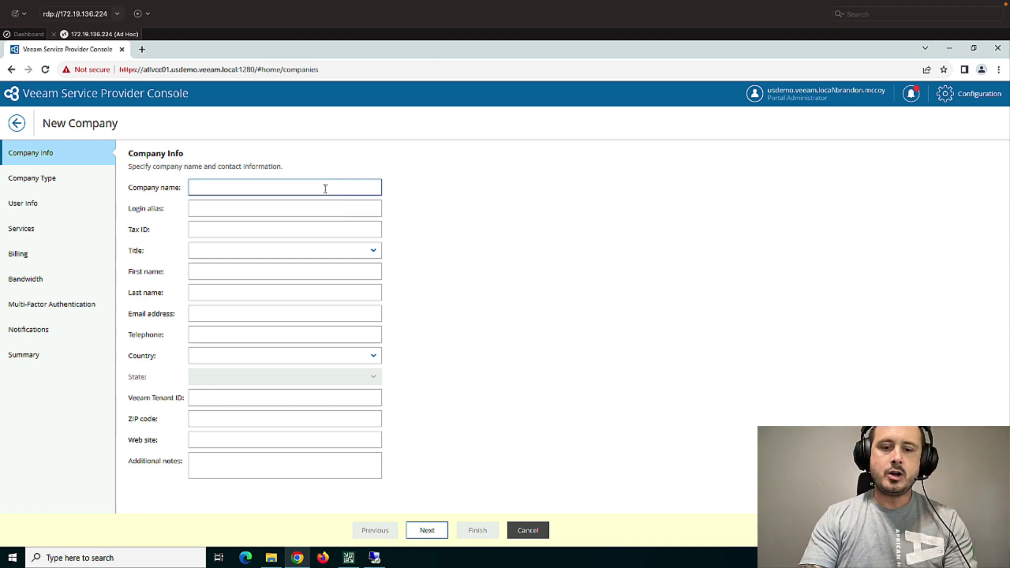
text(quick)
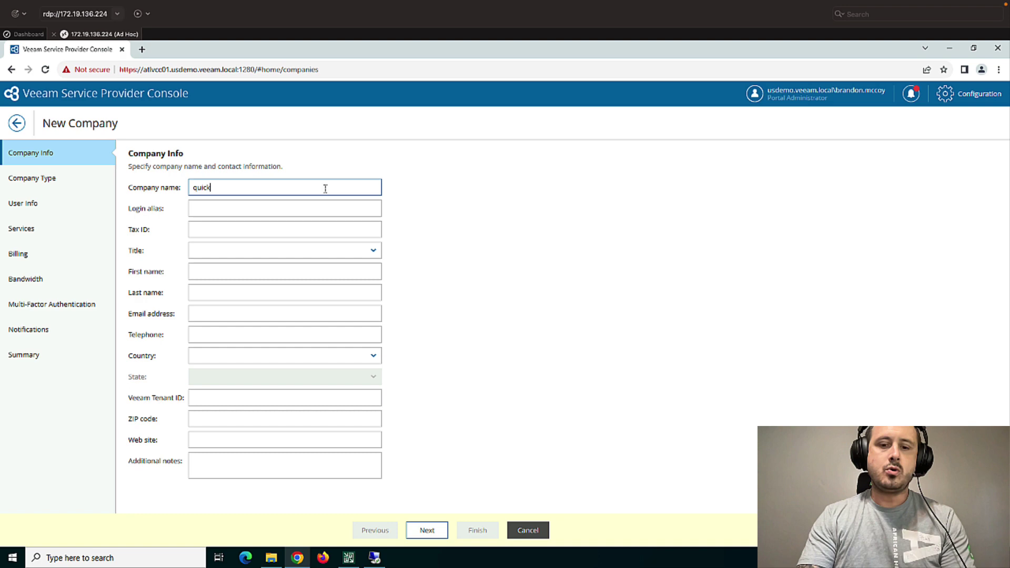
text(B)
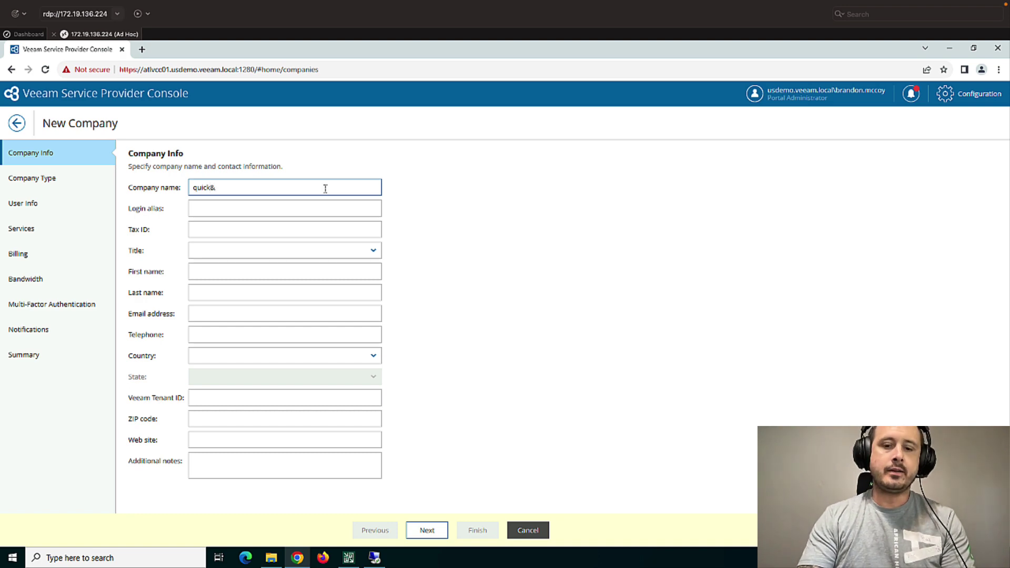
text(nerdy)
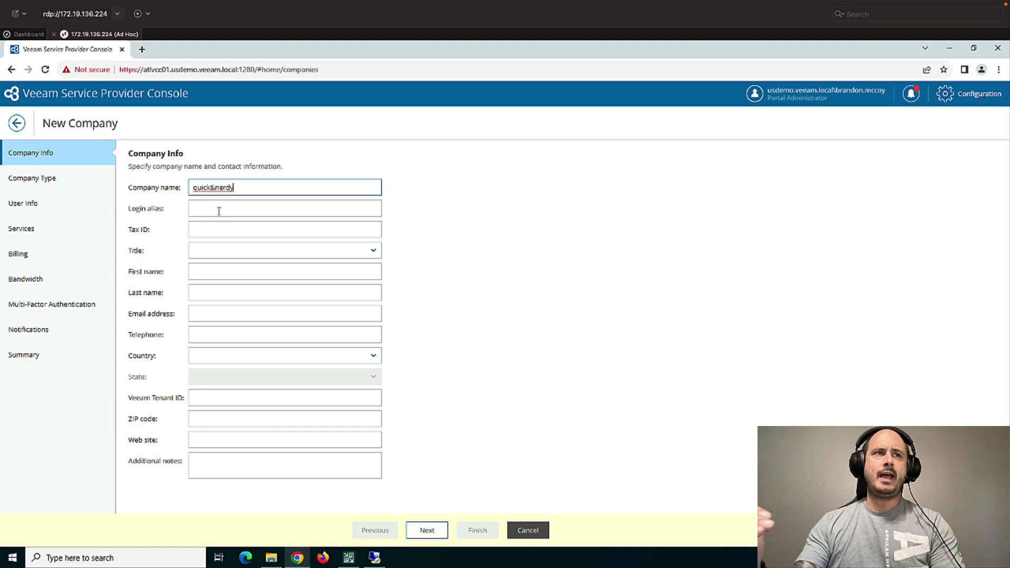
Type a test contact e-mail address, then delete it so the field stays empty
click(211, 314)
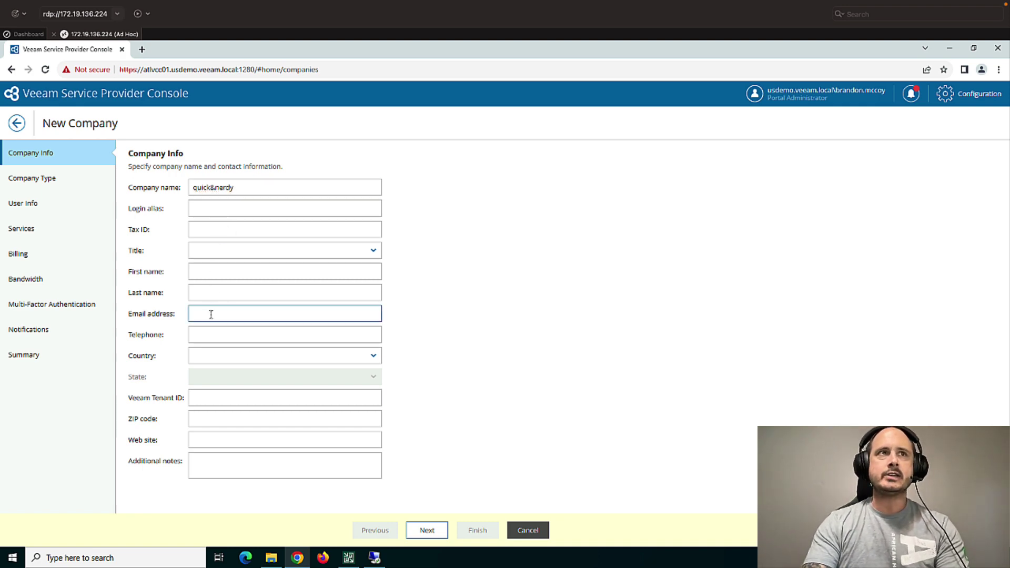
text(.com)
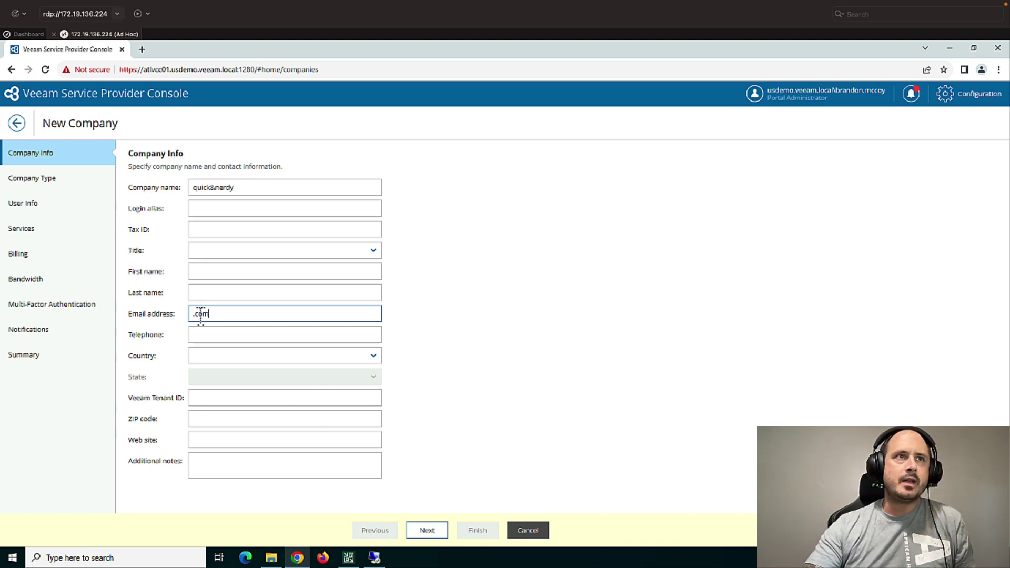
double_click(203, 314)
key(BackSpace)
key(BackSpace)
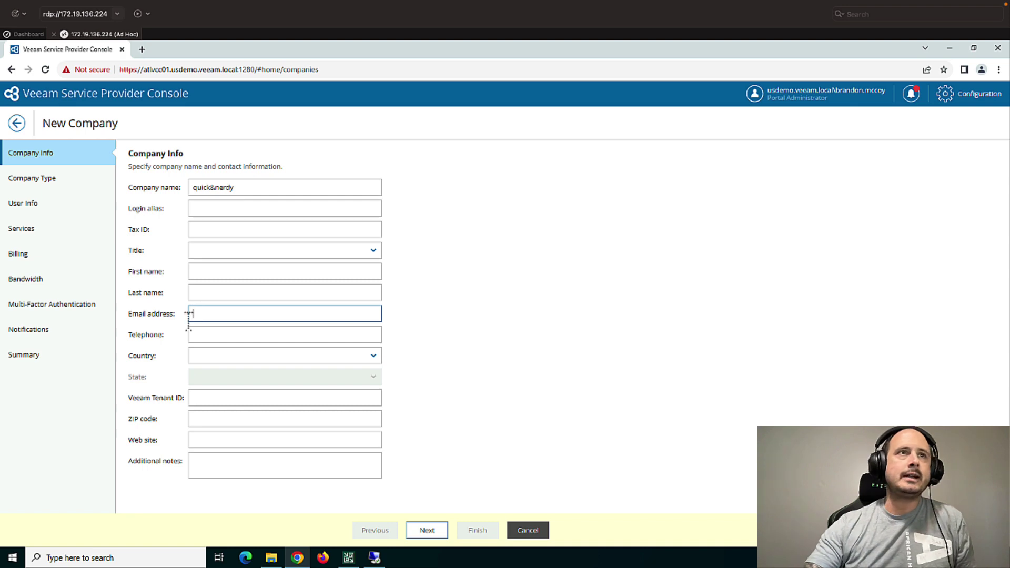
Advance to the Company Type page, leaving Native as the company type
click(428, 532)
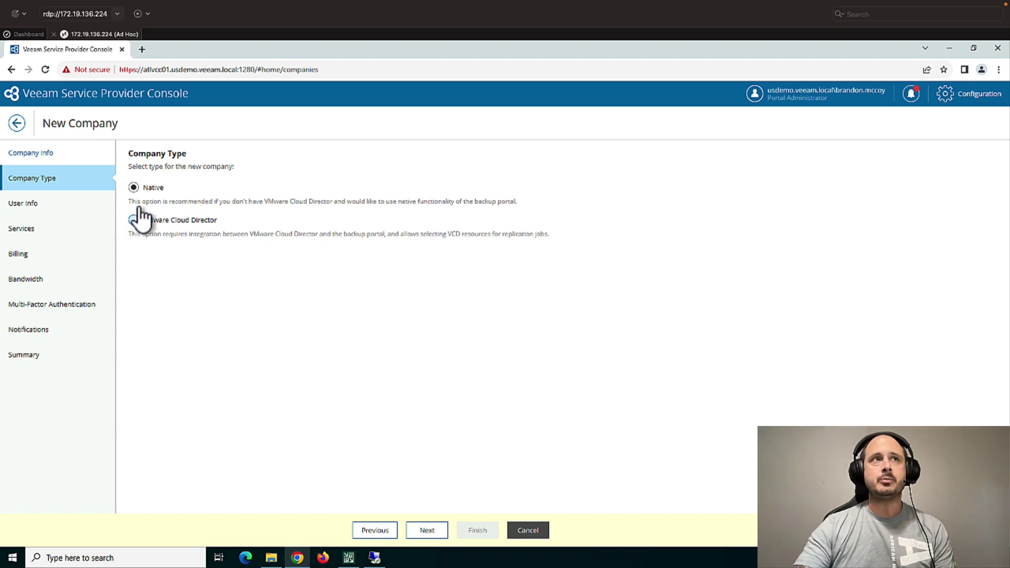
On User Info, set the portal username to quick and enter and confirm a password
click(428, 531)
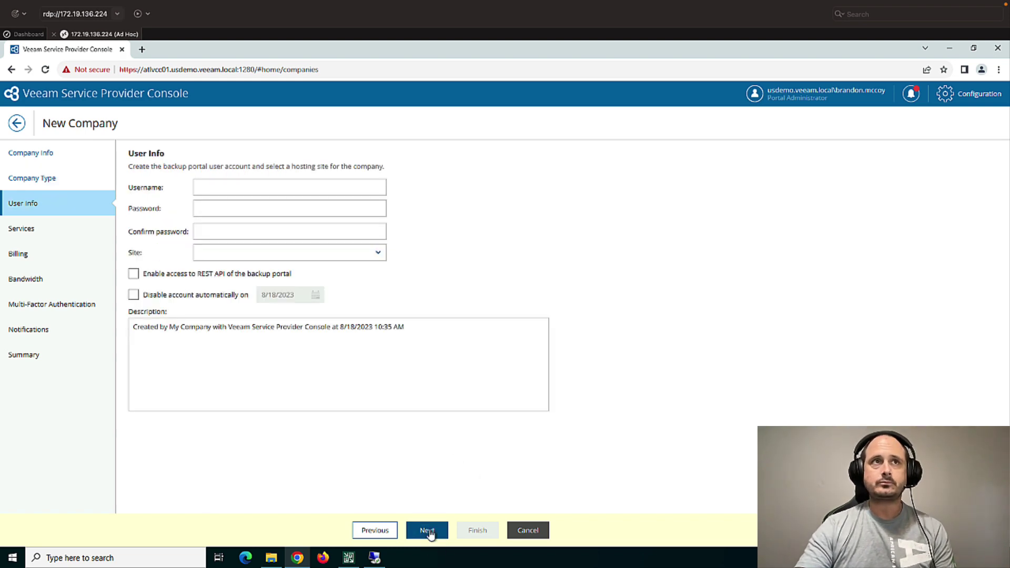
click(258, 189)
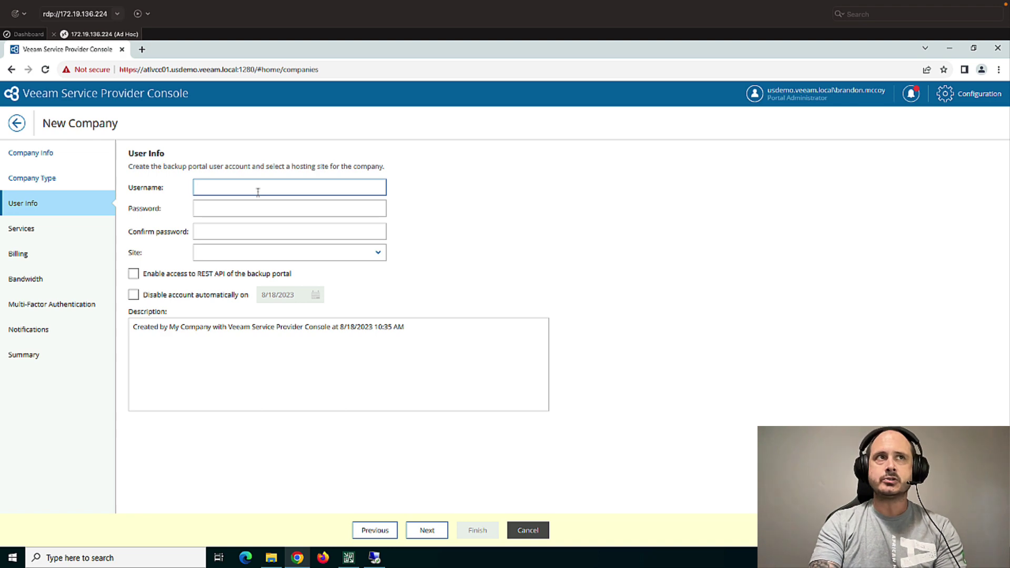
text(quick)
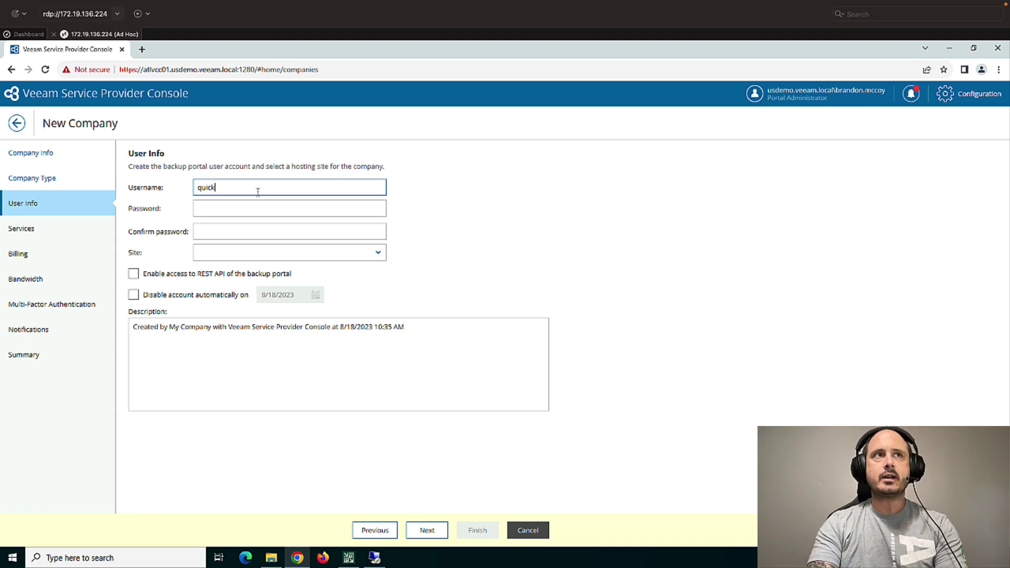
key(Tab)
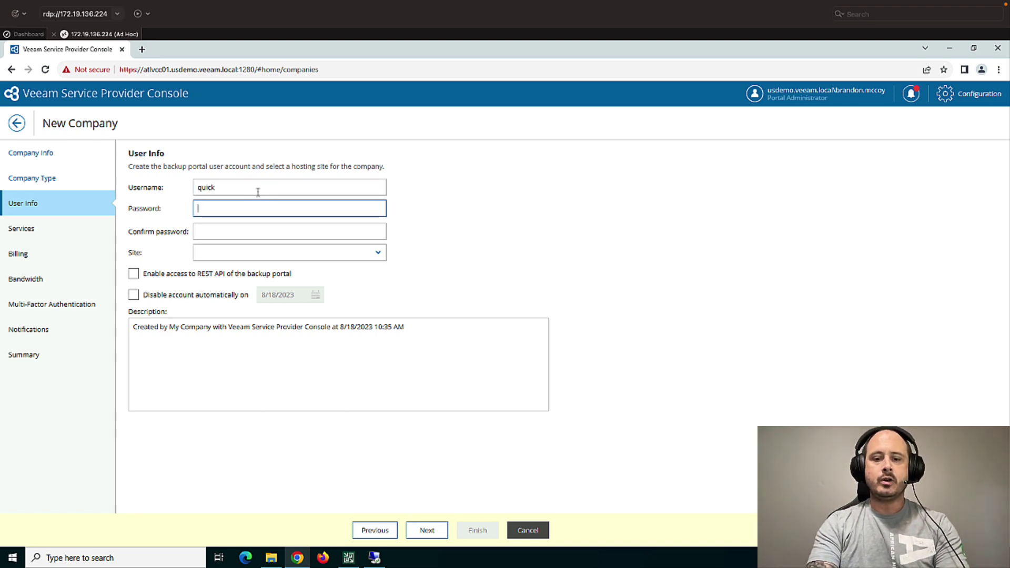
text(••••)
key(Tab)
text(••••)
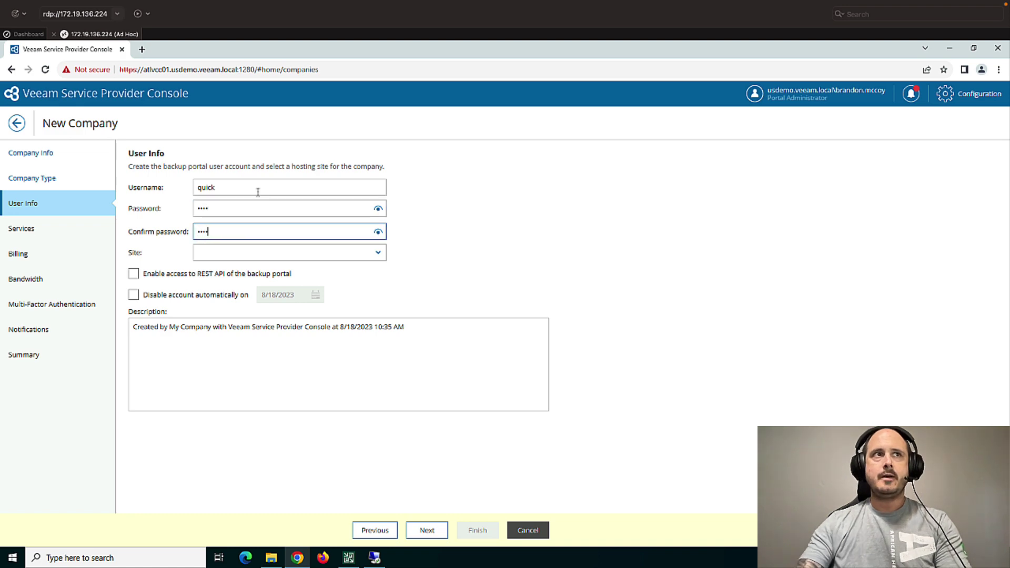
Choose ATLVCC001 as the site, enable REST API access, and leave automatic disabling off
click(378, 254)
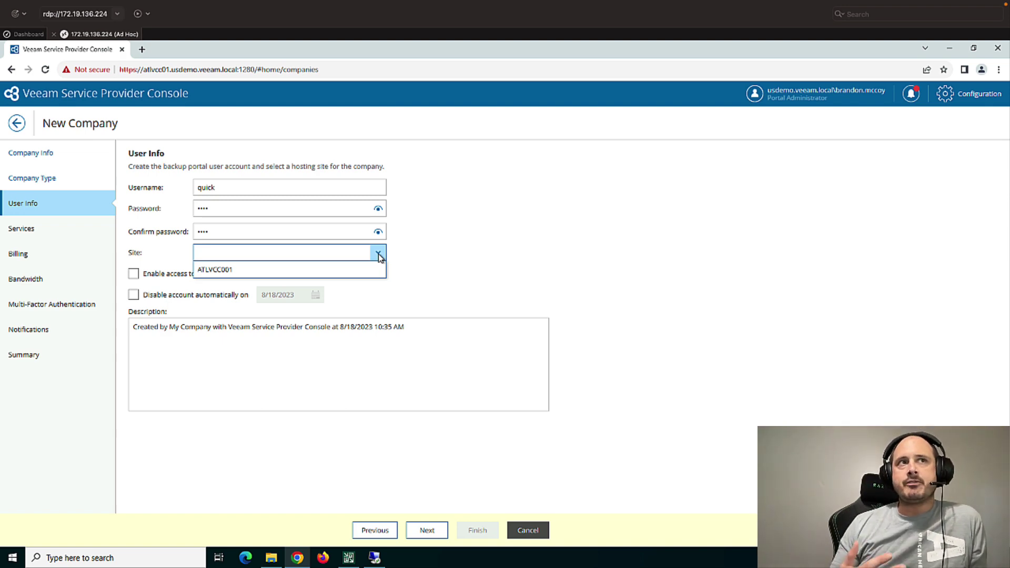
click(298, 268)
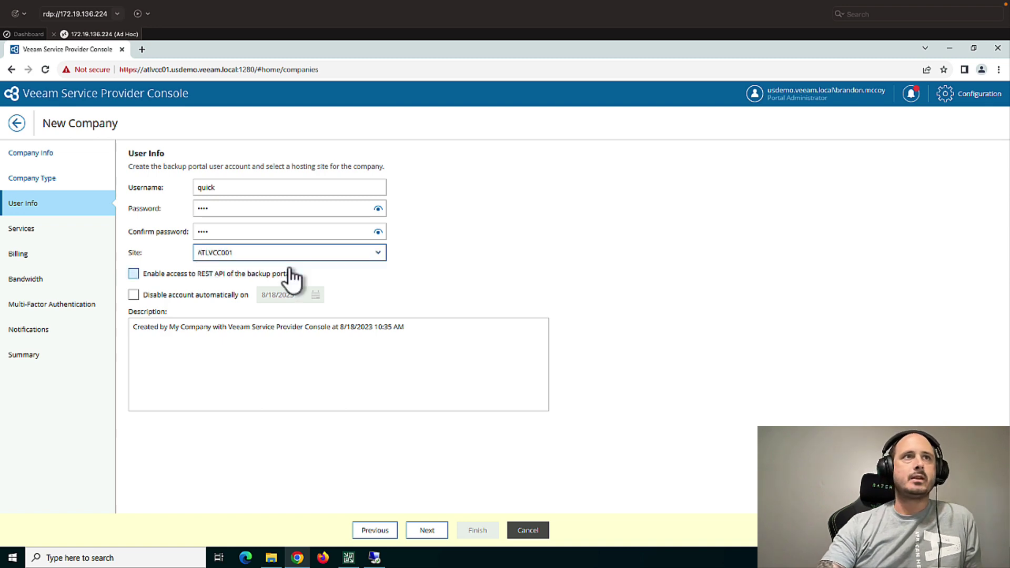
click(135, 275)
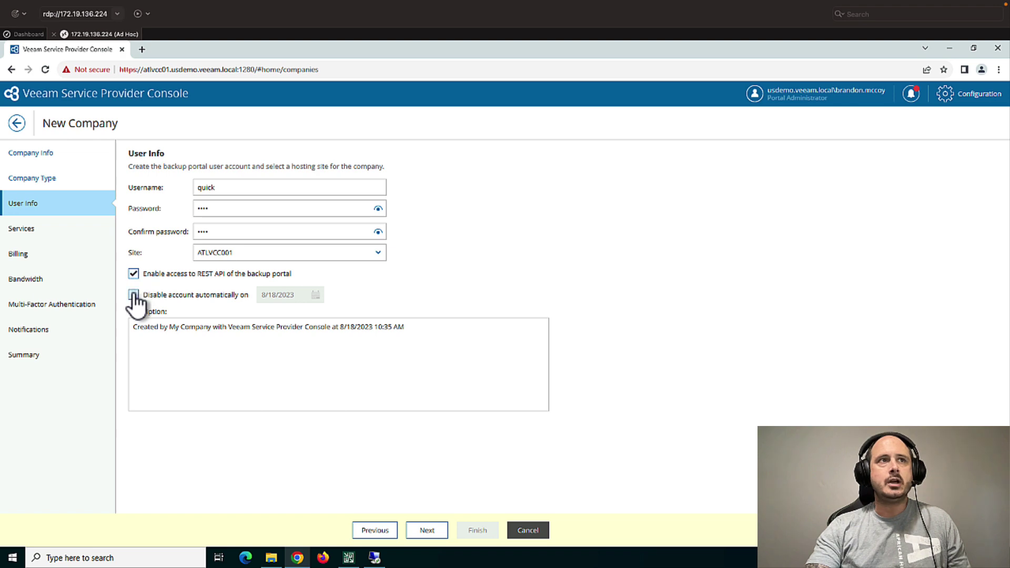
click(134, 295)
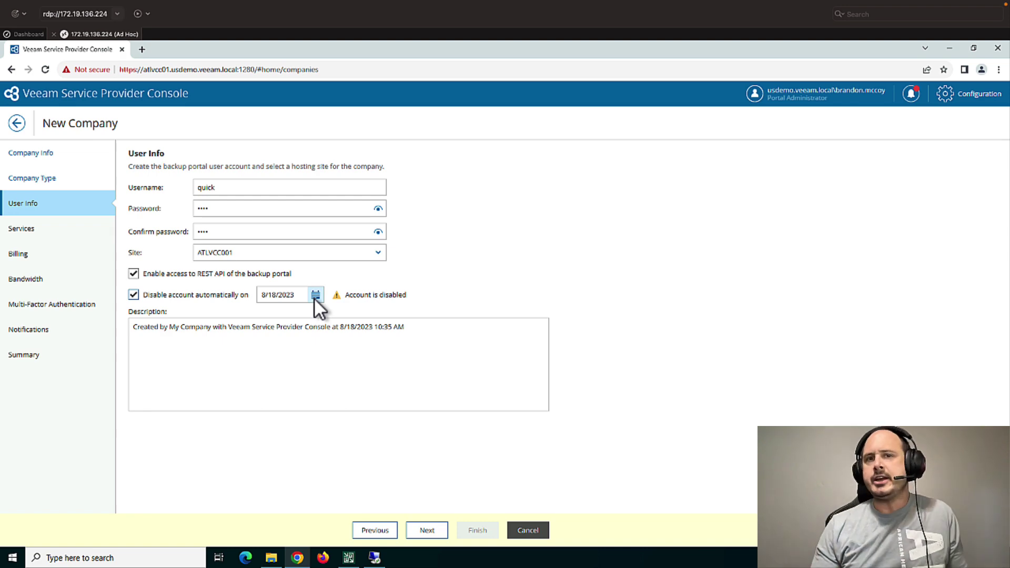
click(133, 295)
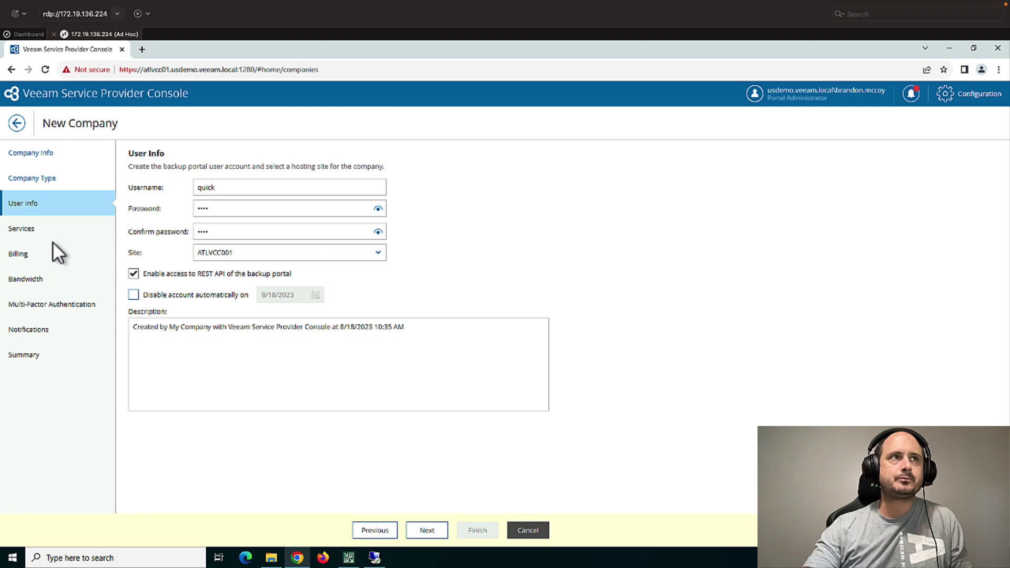
On the Services page, switch on backup servers management and cloud backup resources
click(422, 532)
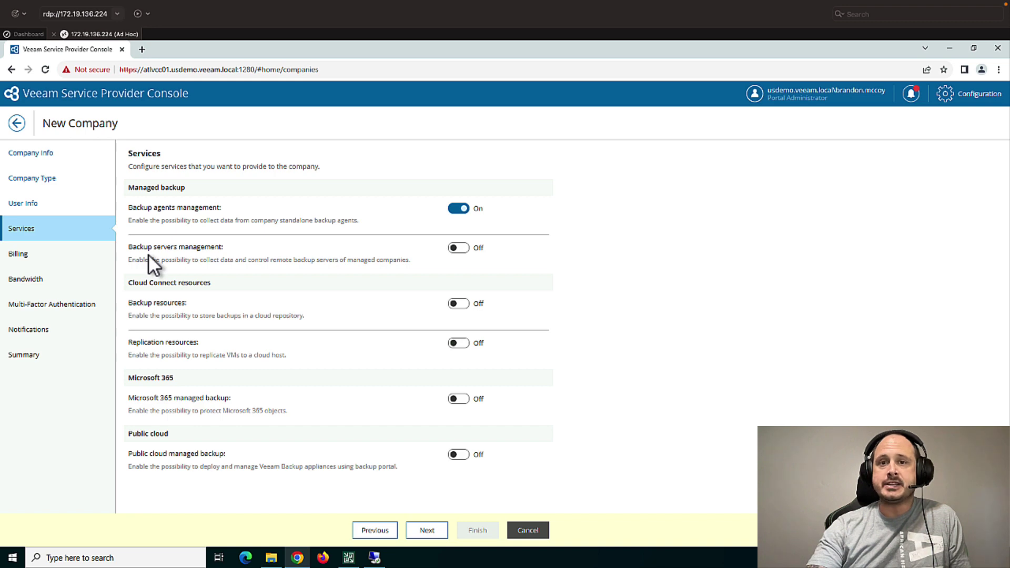
click(455, 252)
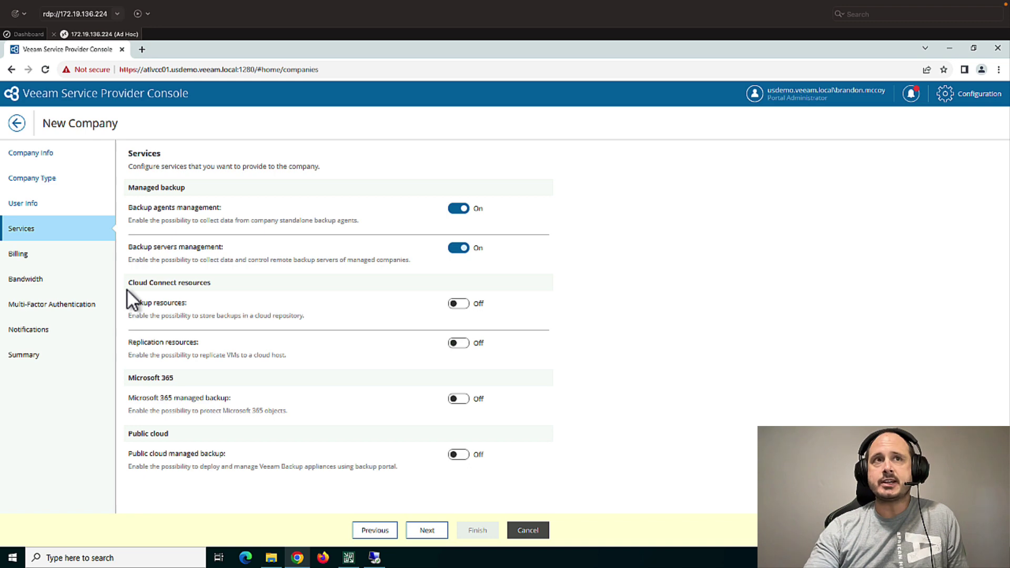
click(456, 303)
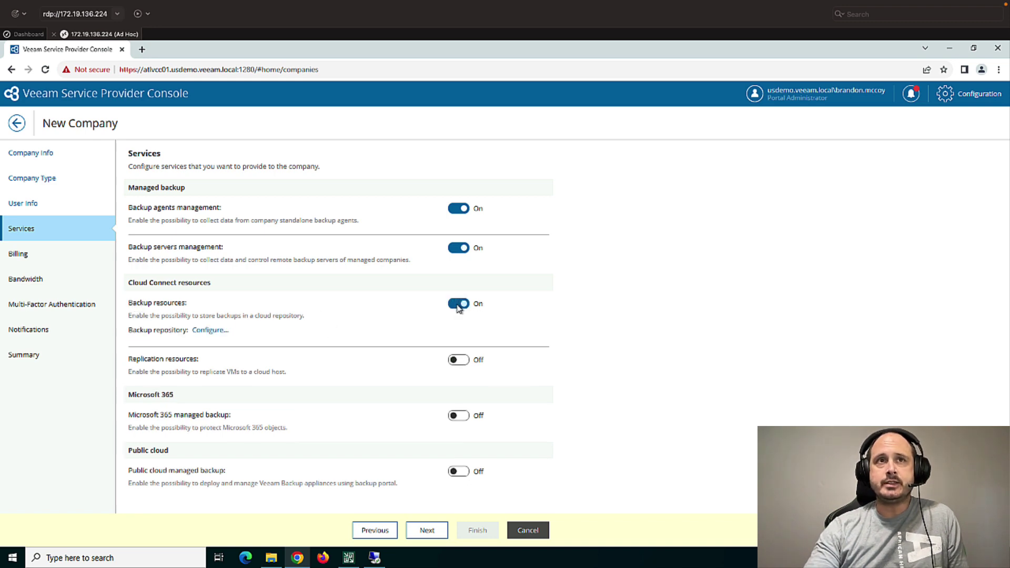
Draft a quota on repository ATLVCC001\Veeam On 2023 with a 1 TB limit
click(220, 331)
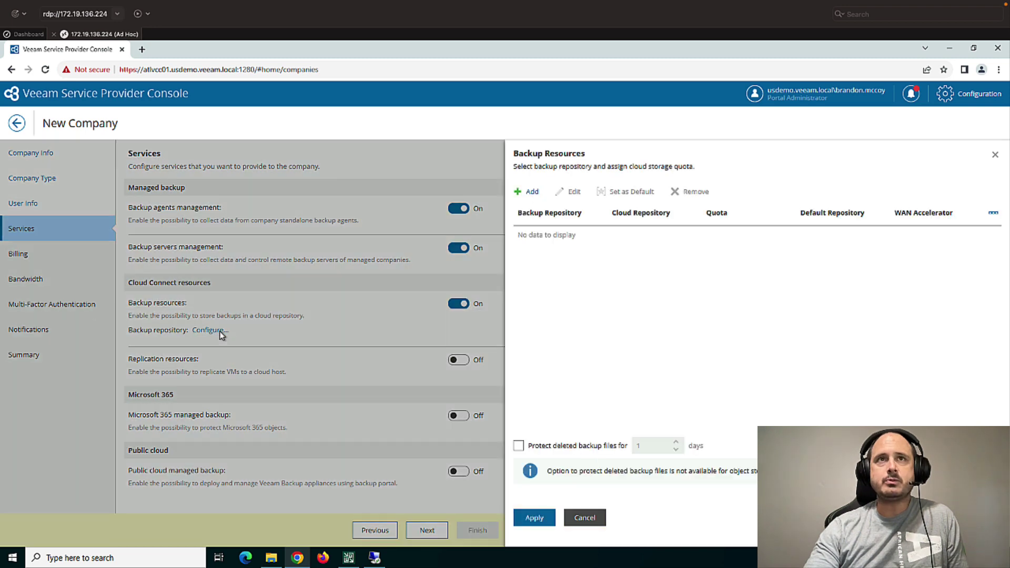
click(531, 193)
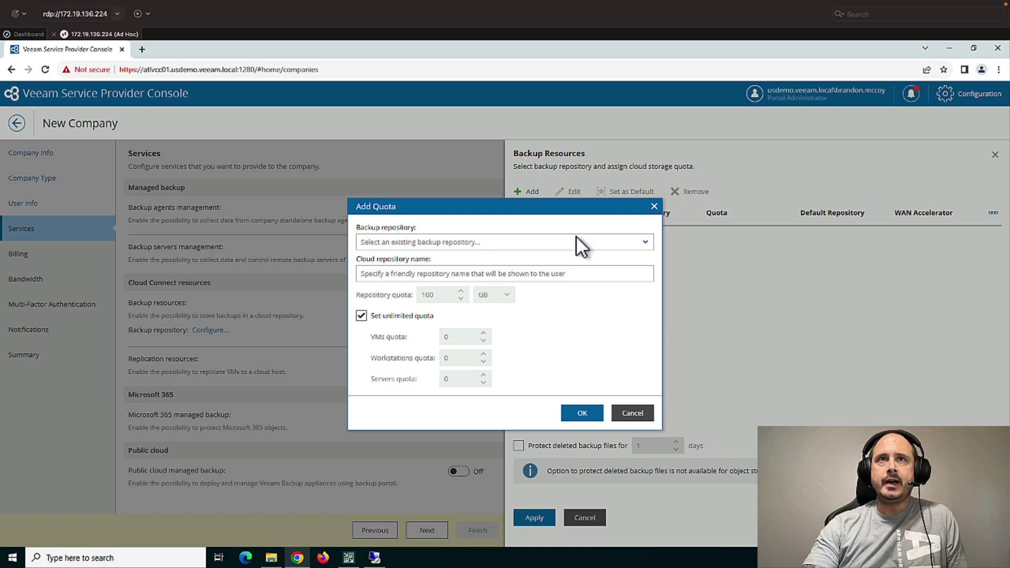
click(644, 242)
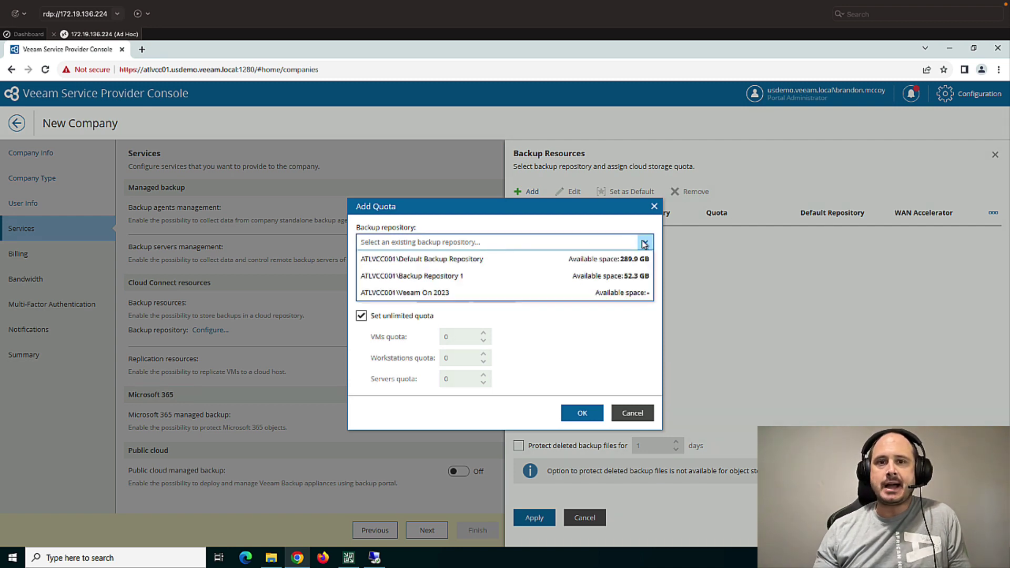
click(480, 292)
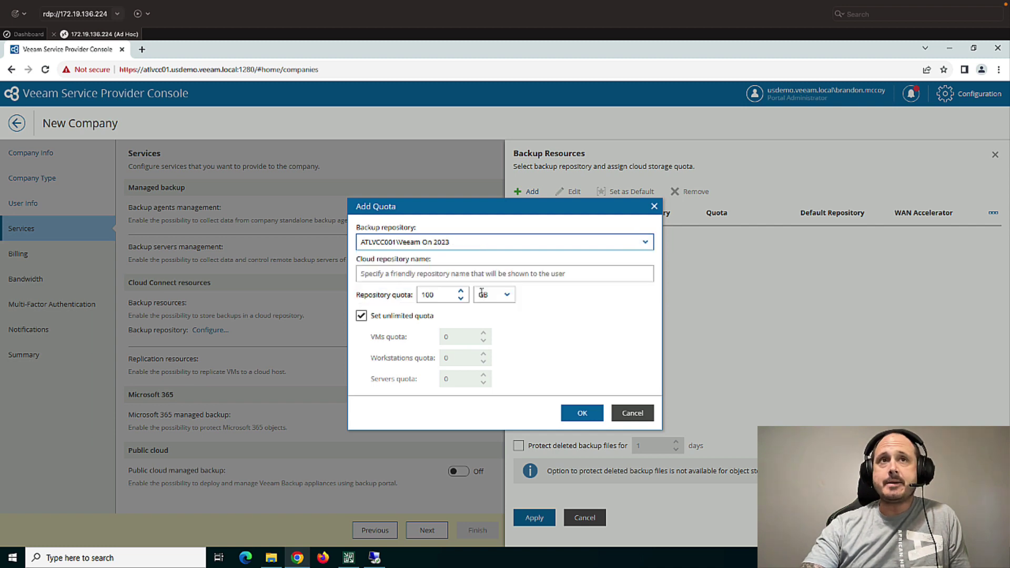
click(451, 295)
drag(452, 292, 406, 292)
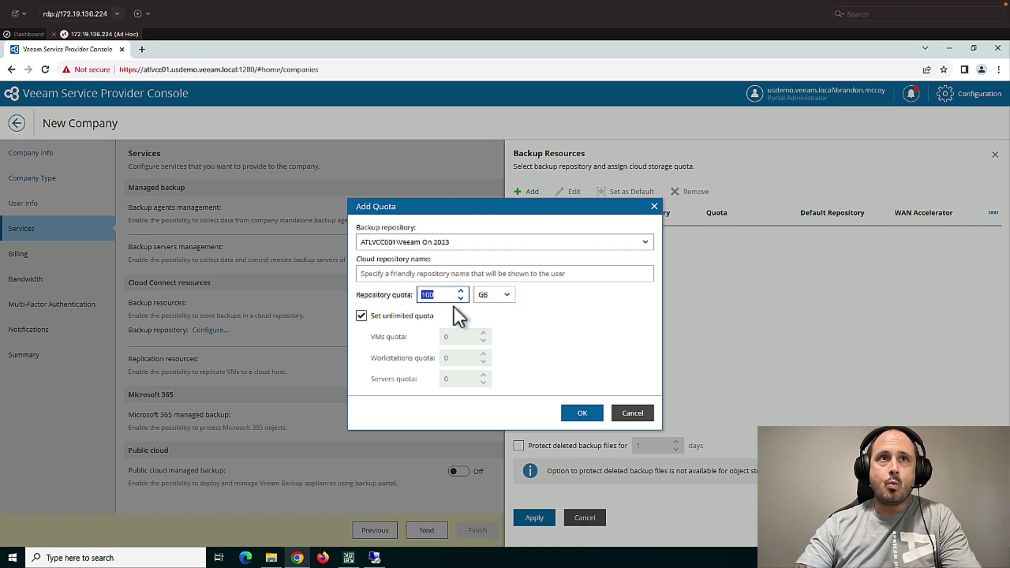
text(1)
click(507, 296)
click(500, 324)
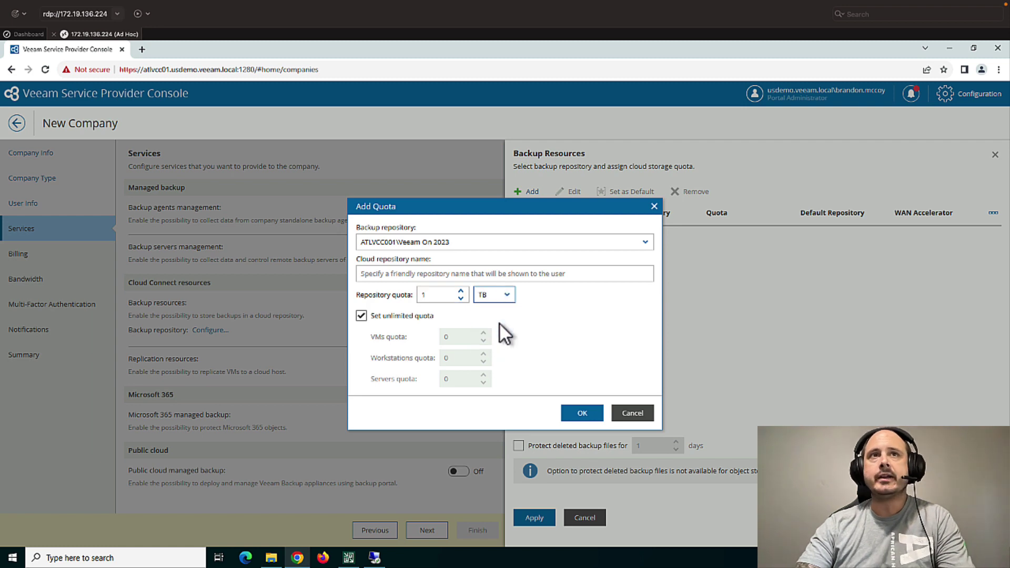
Set 10 VMs, 10 workstations and 10 servers as quotas, then discard the quota unsaved
click(362, 315)
double_click(465, 336)
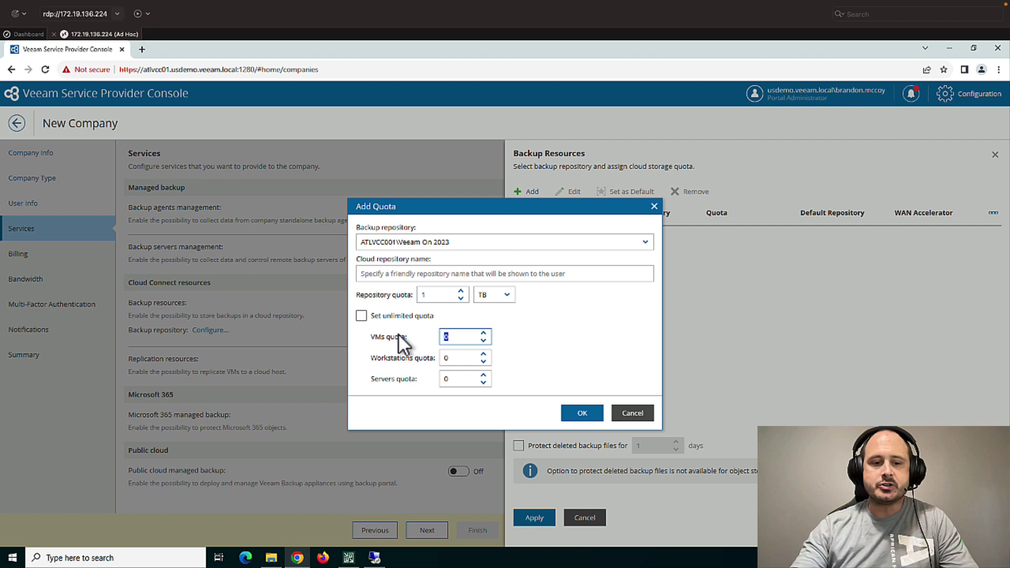
text(10)
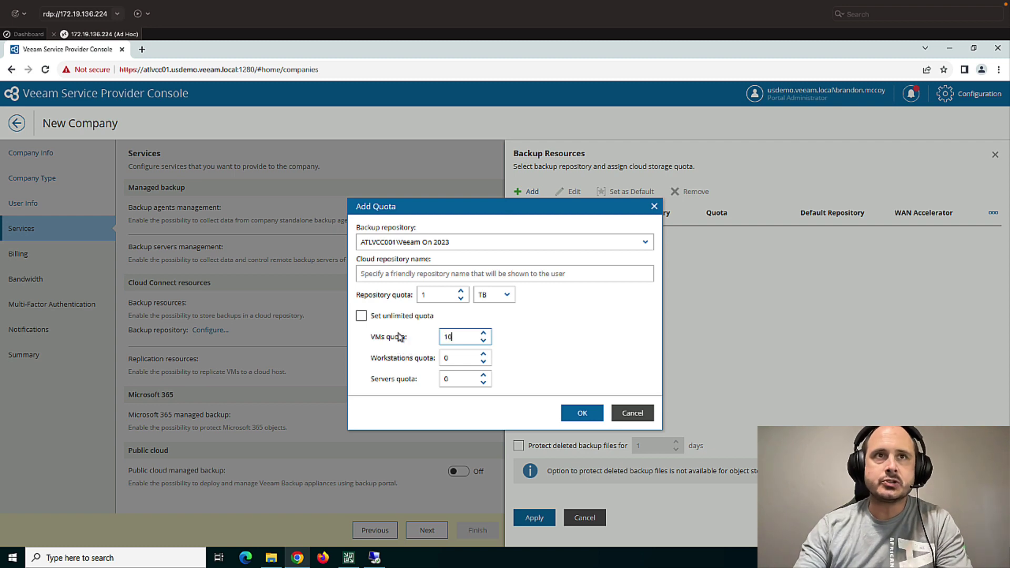
double_click(448, 359)
text(10)
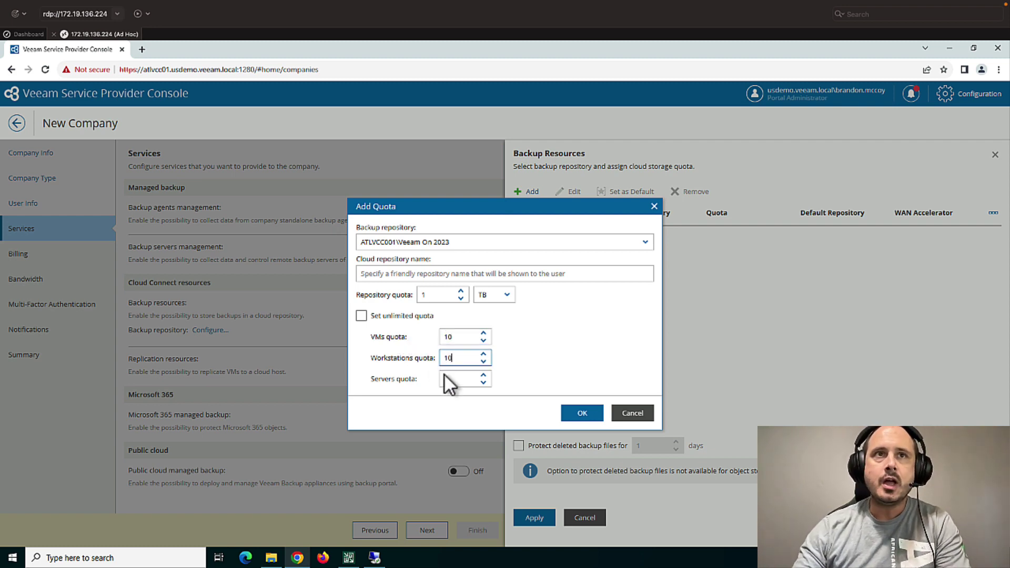
click(445, 378)
text(10)
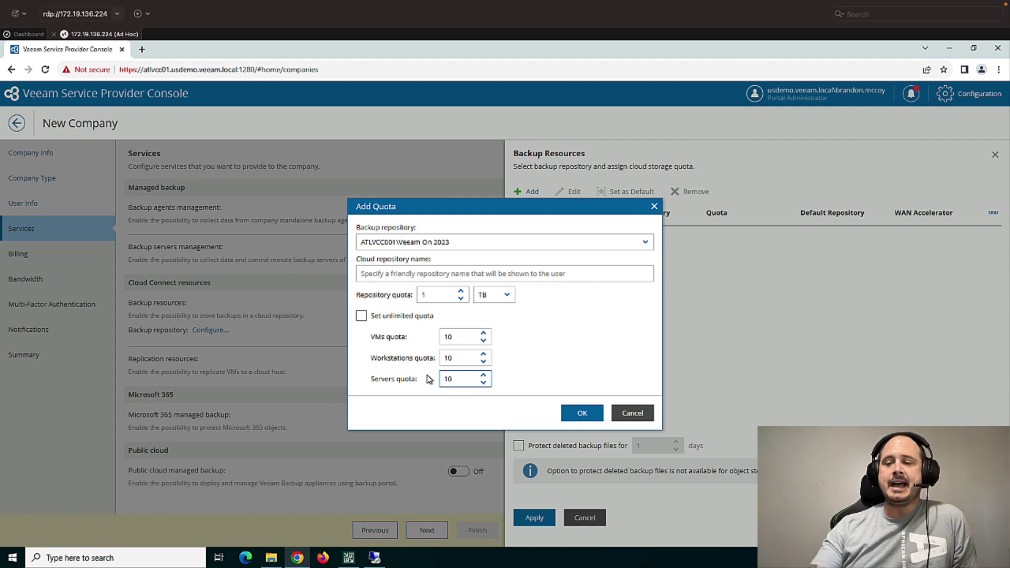
click(626, 415)
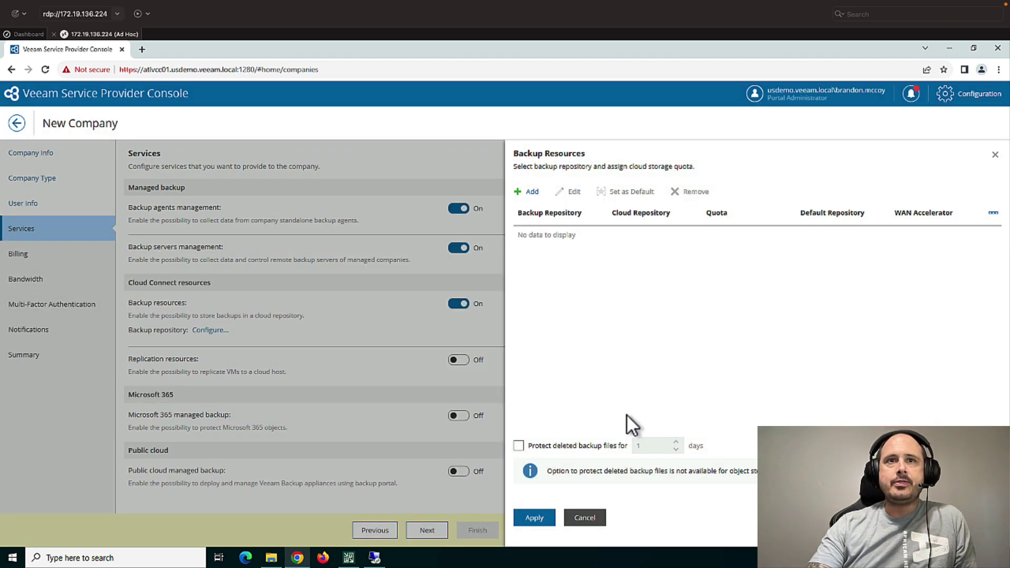
Protect deleted backup files for 7 days
click(519, 445)
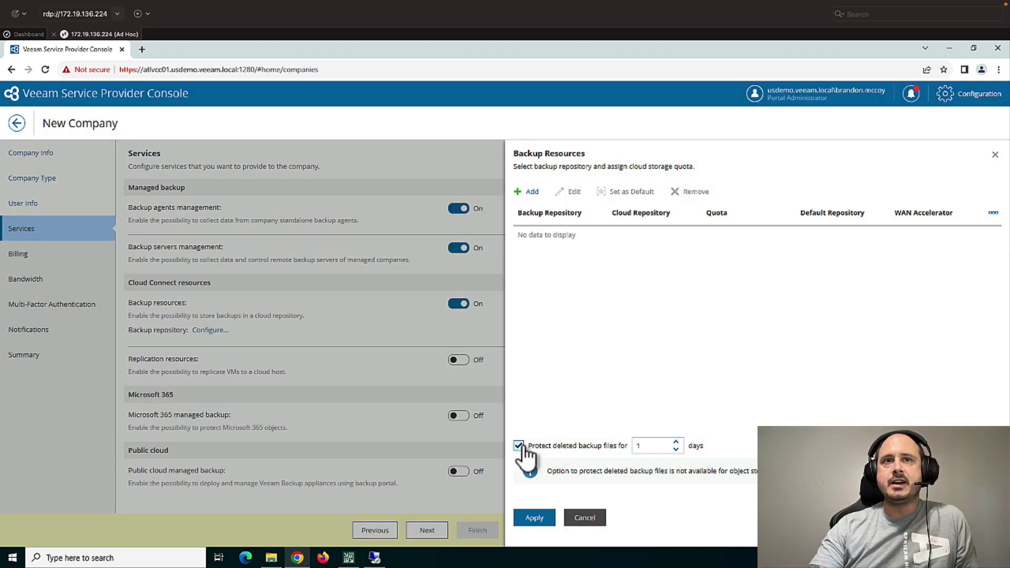
double_click(634, 446)
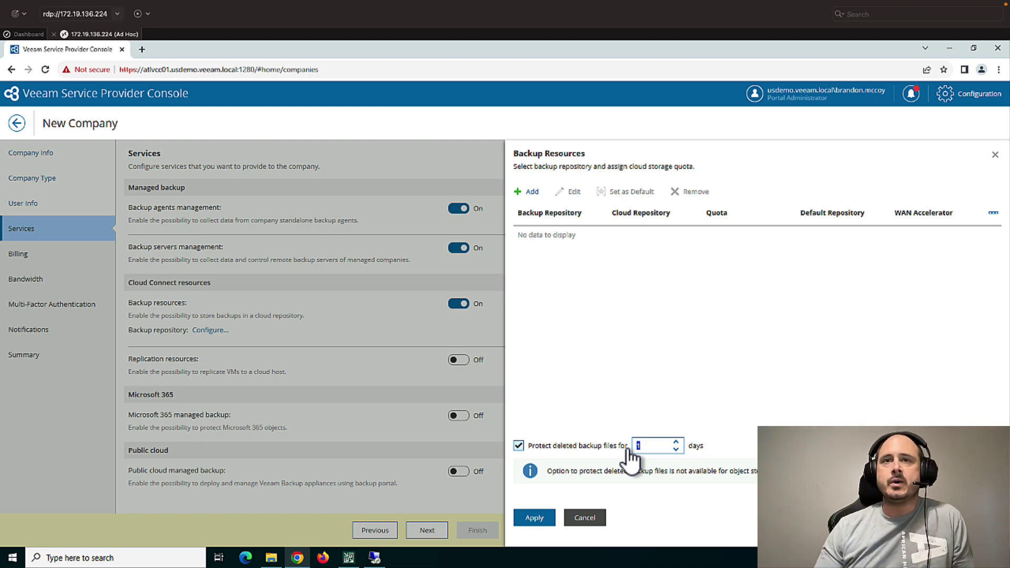
text(7)
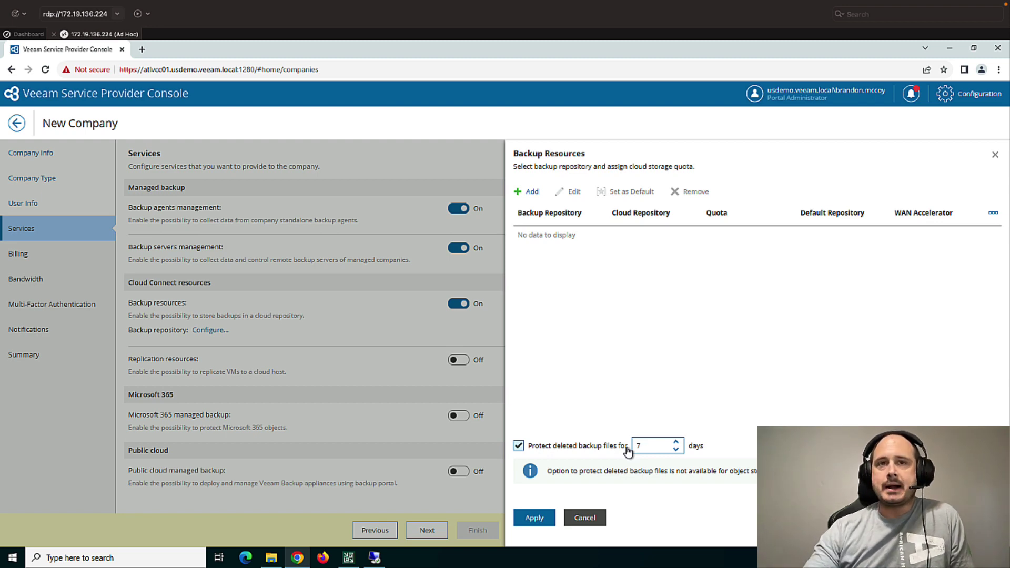
Close Backup Resources without applying, switch backup resources off and replication resources on
click(588, 517)
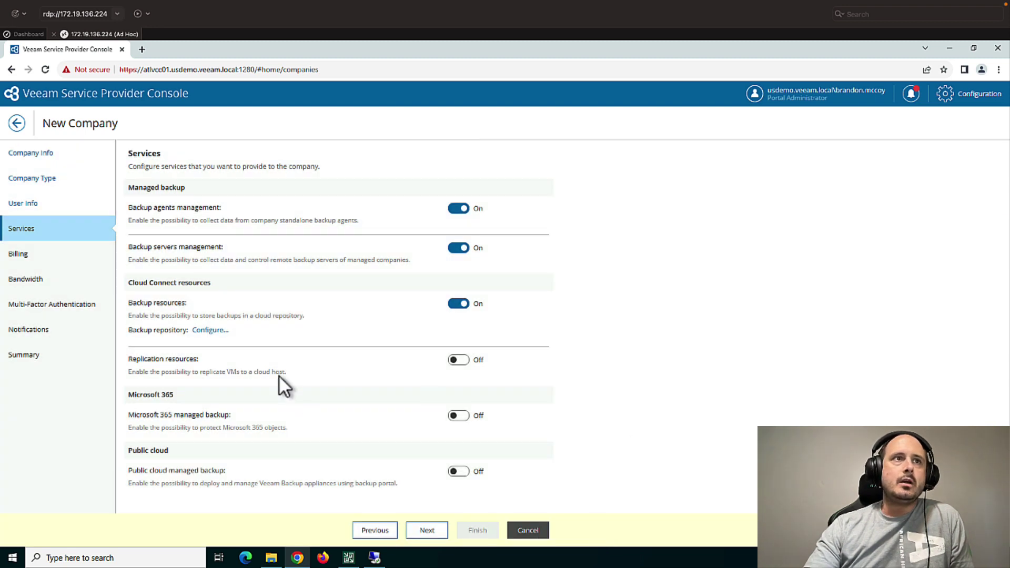
click(459, 303)
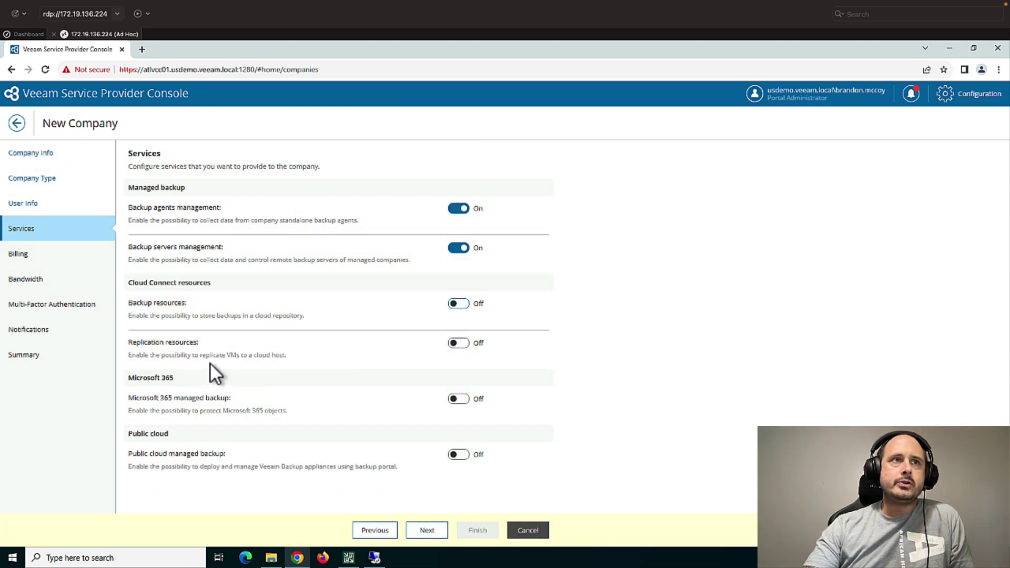
click(455, 344)
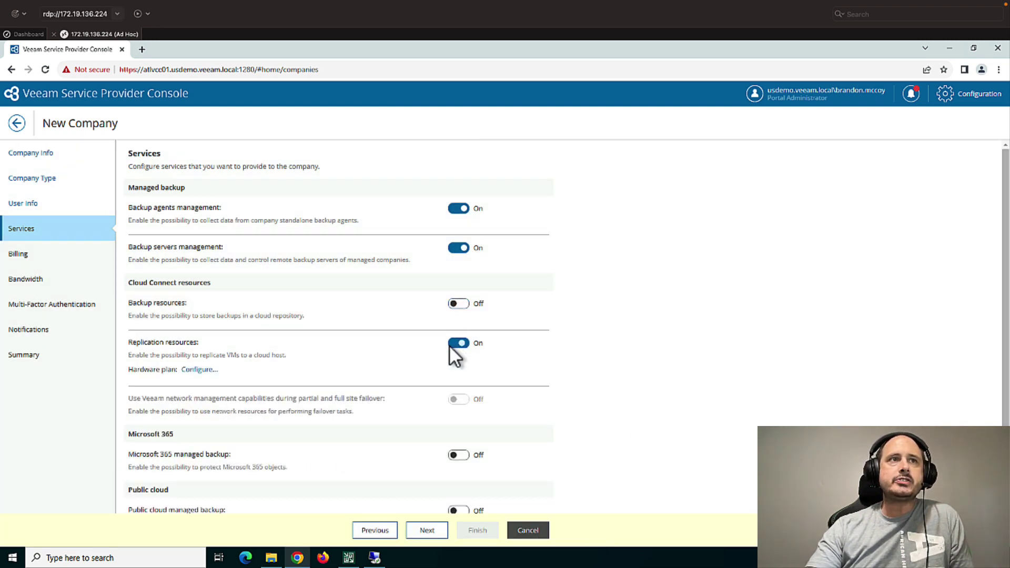
Pick ATLVCC001\Hardware plan 1 for replication, then cancel without adding it
click(210, 376)
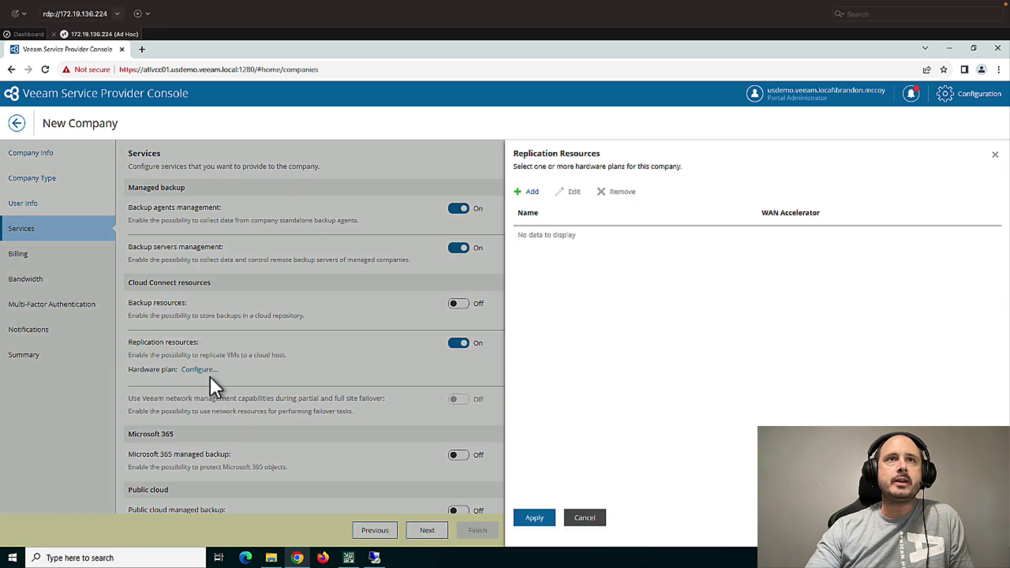
click(531, 194)
click(643, 310)
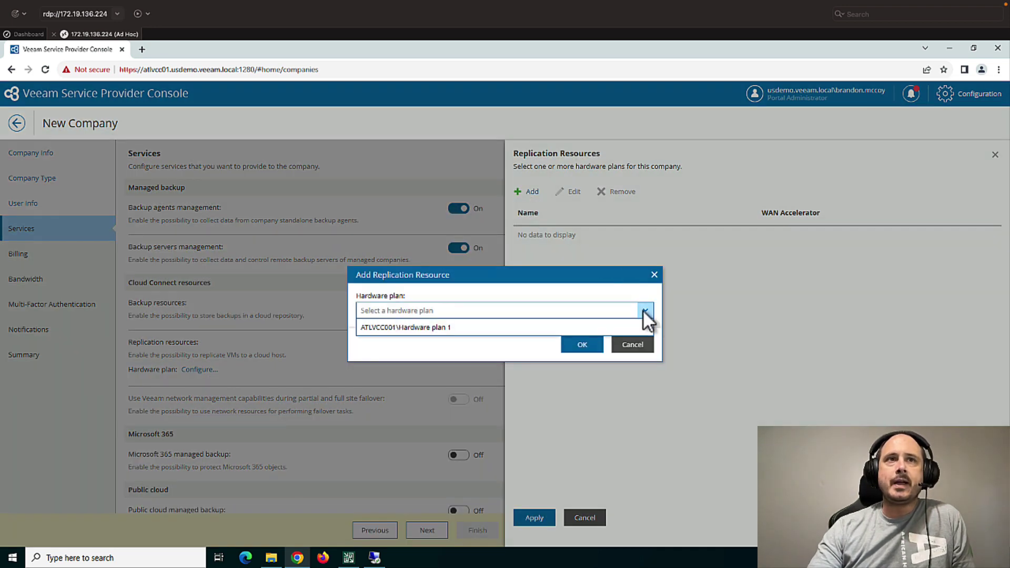
click(573, 328)
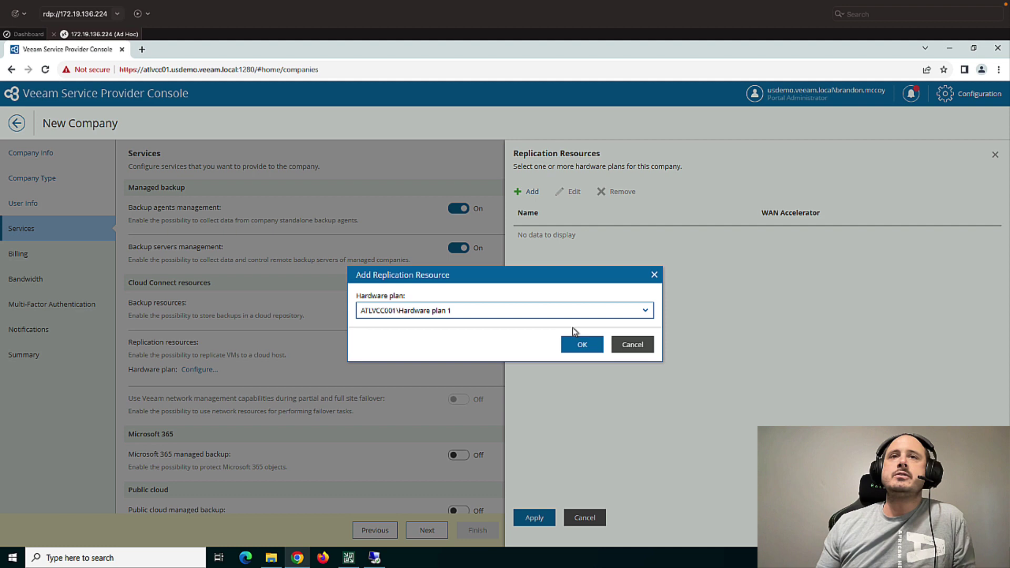
click(643, 351)
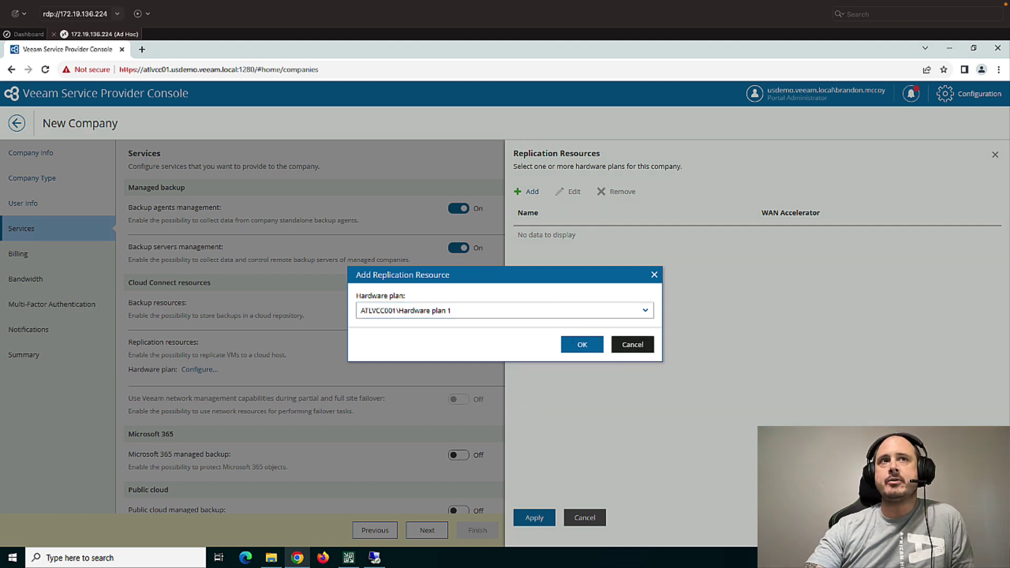
click(584, 518)
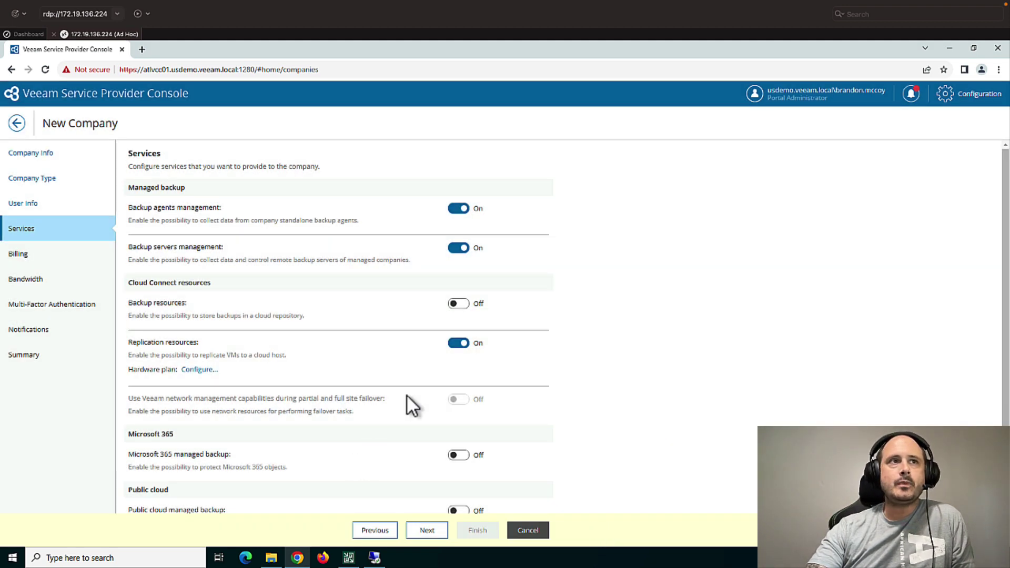
Switch replication resources off and toggle Microsoft 365 managed backup on and back off
click(459, 343)
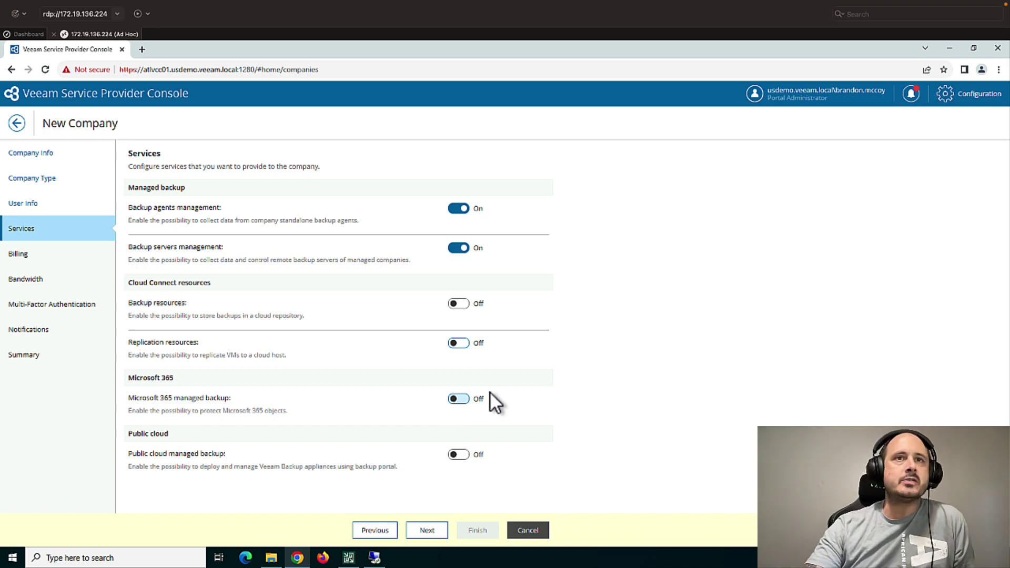
click(459, 398)
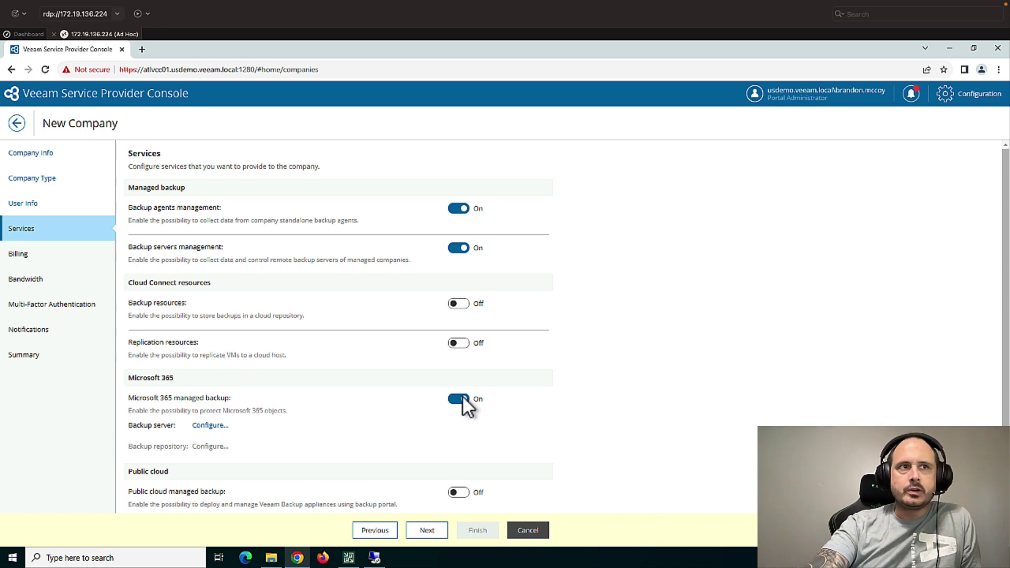
scroll(457, 415, down, 1)
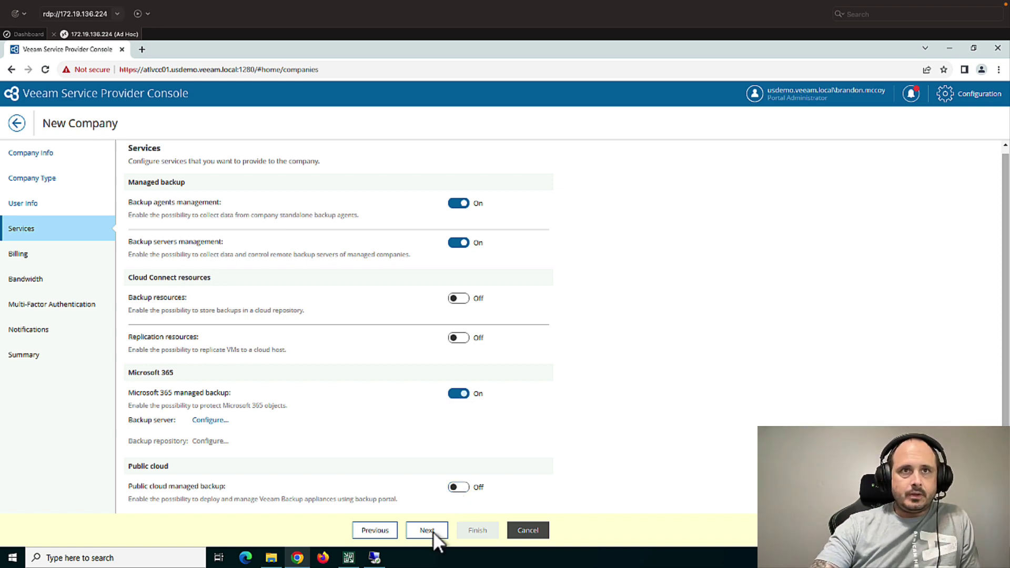
click(457, 393)
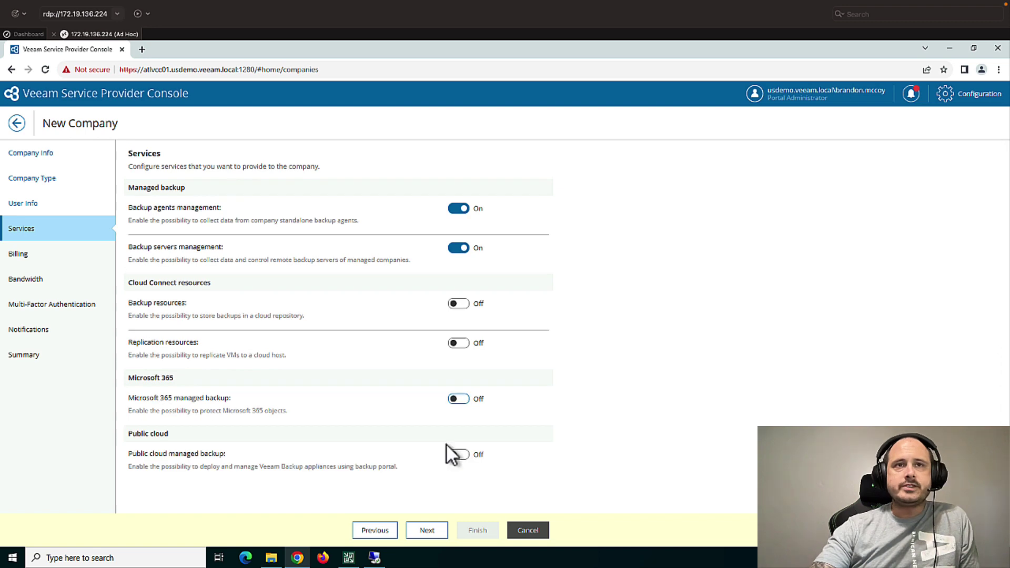
Select the Silver billing plan after reviewing its pricing details, then continue to Bandwidth
click(426, 531)
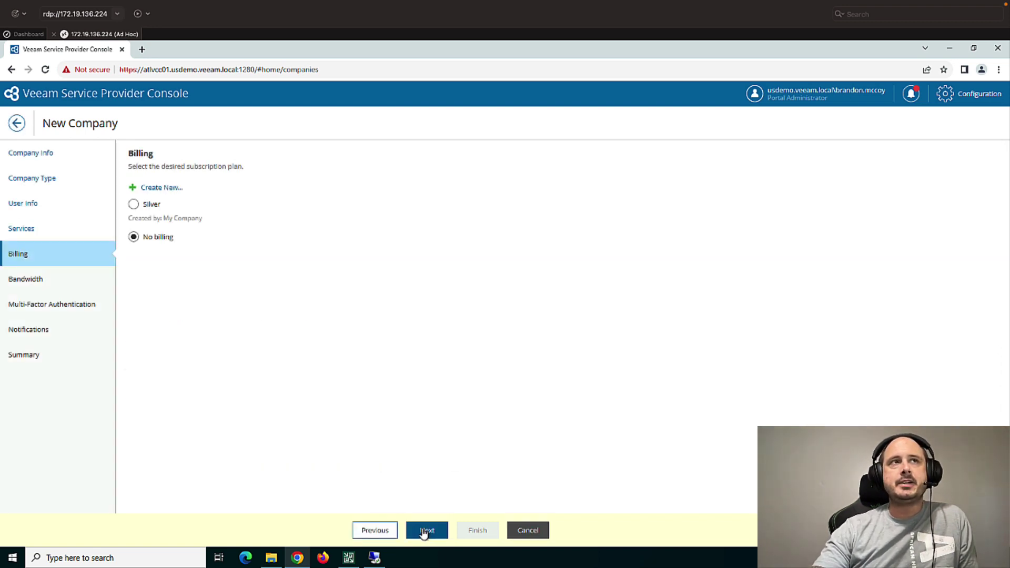
click(154, 205)
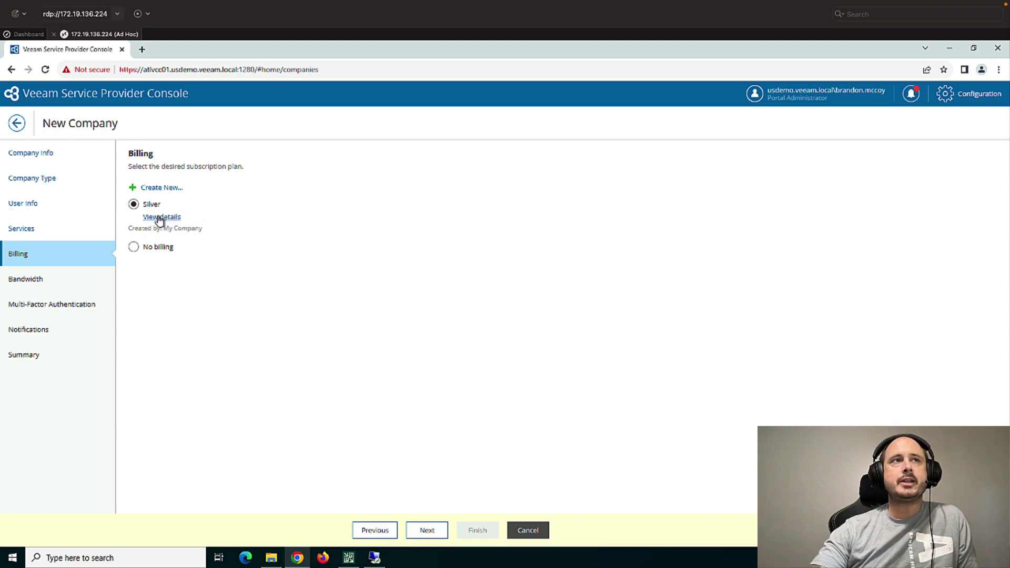
click(162, 216)
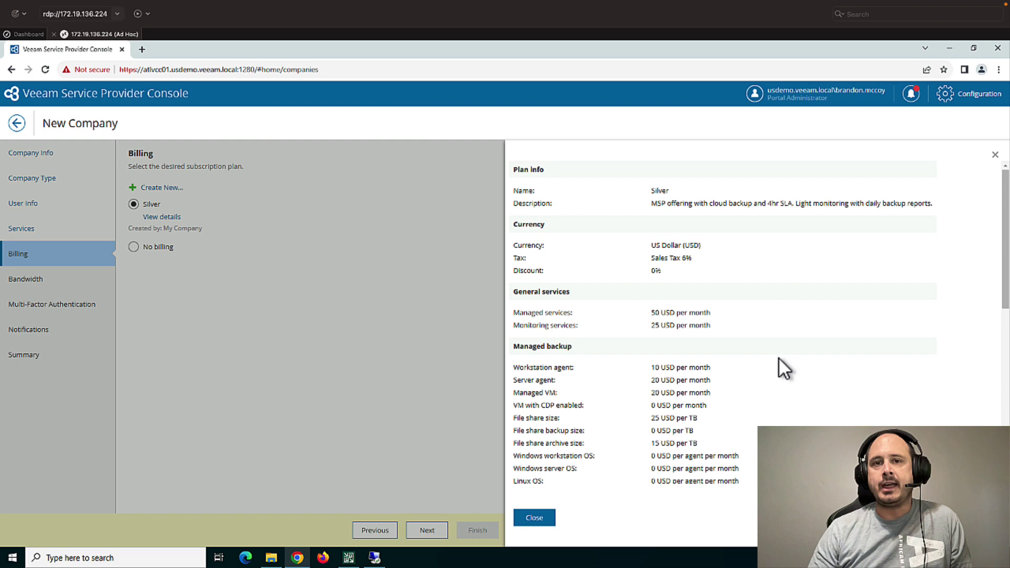
click(552, 517)
click(431, 531)
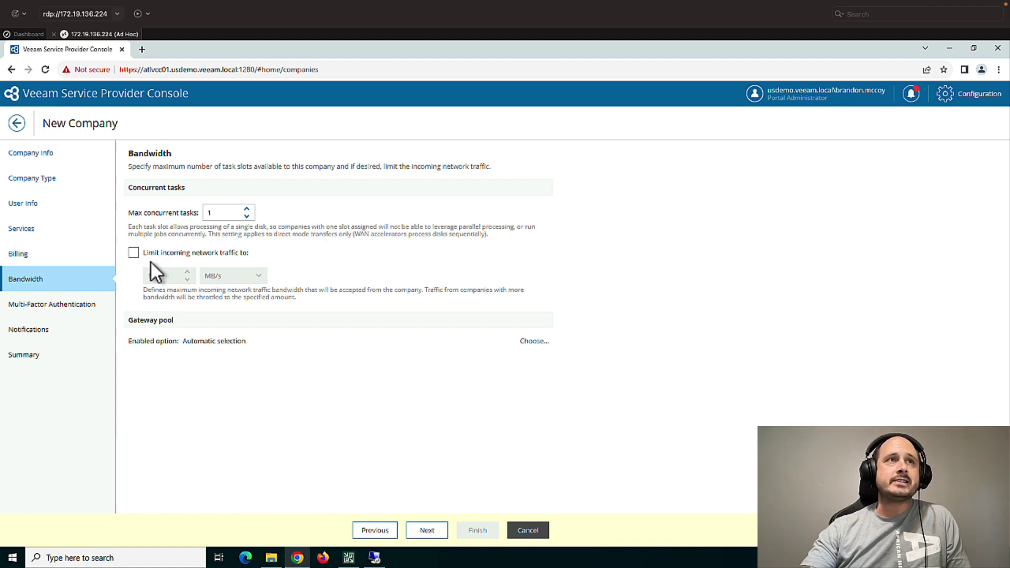
Limit incoming network traffic to 1 MB/s and continue to multi-factor authentication
click(133, 254)
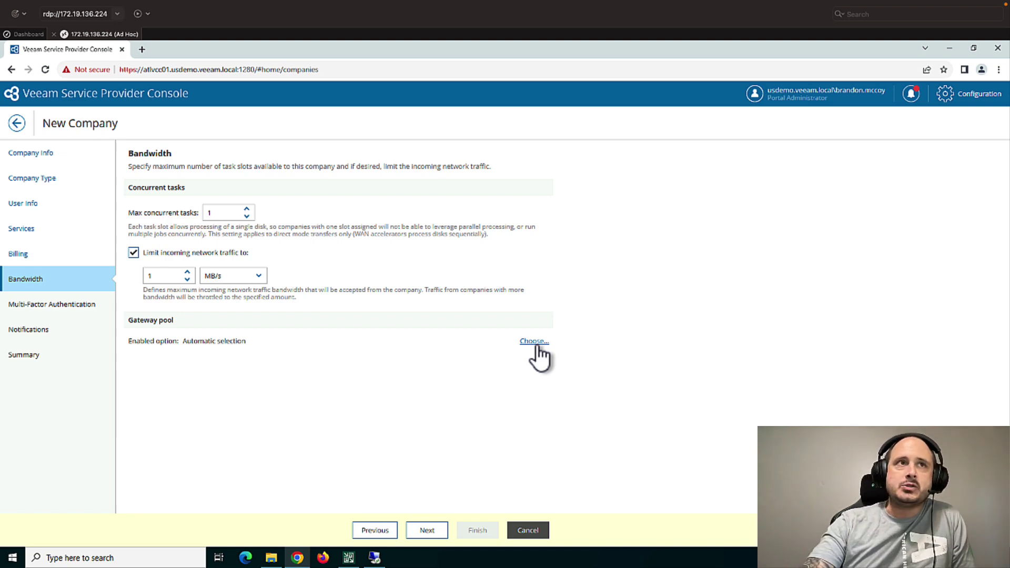
click(426, 530)
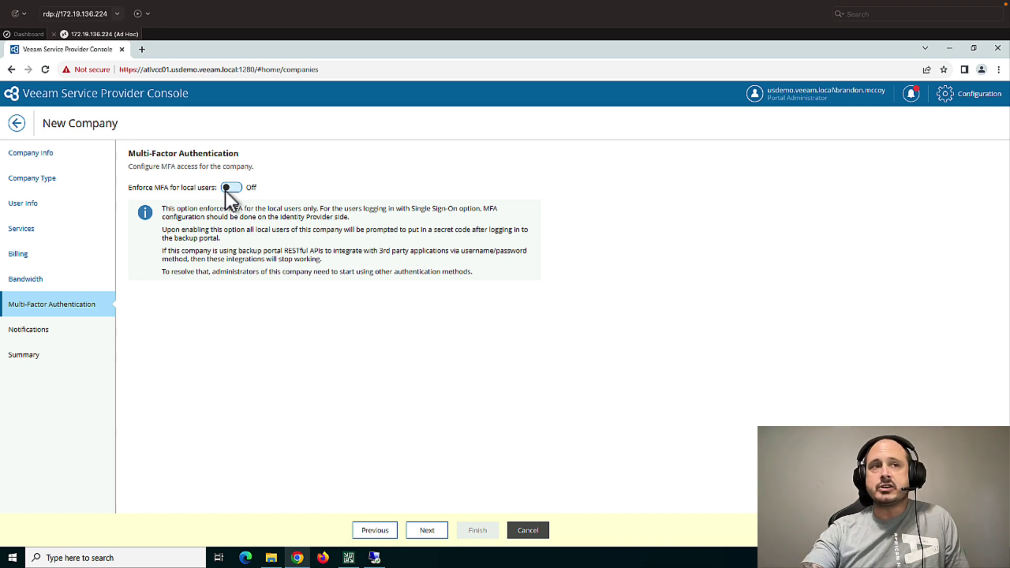
Leave MFA enforcement off and switch on custom text for the welcome email
click(440, 528)
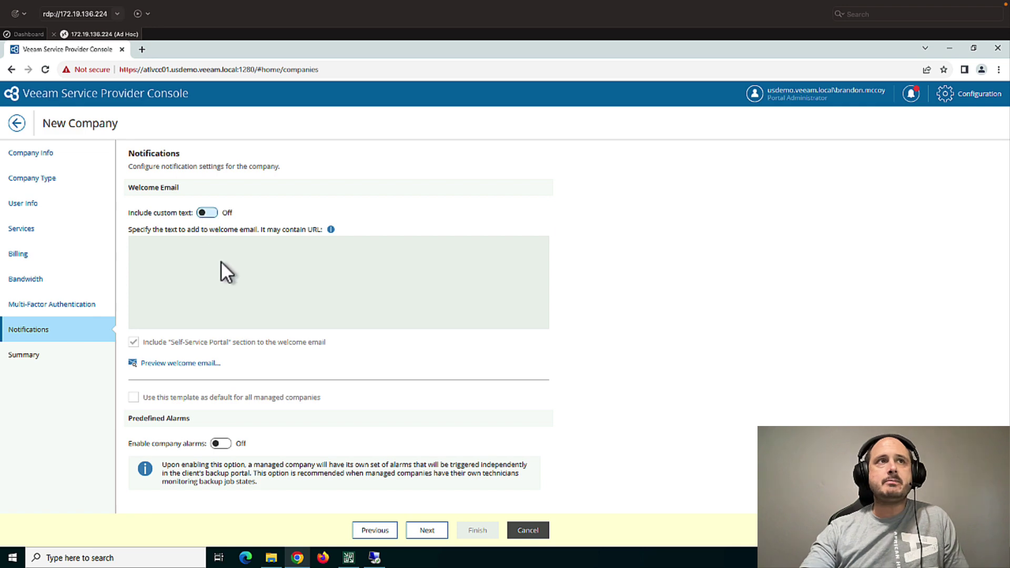
click(202, 212)
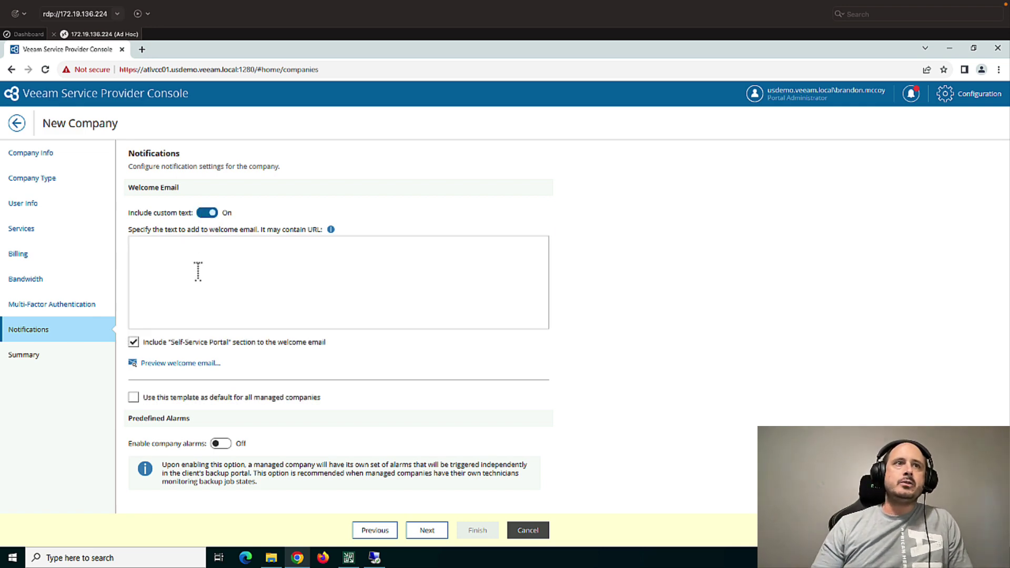